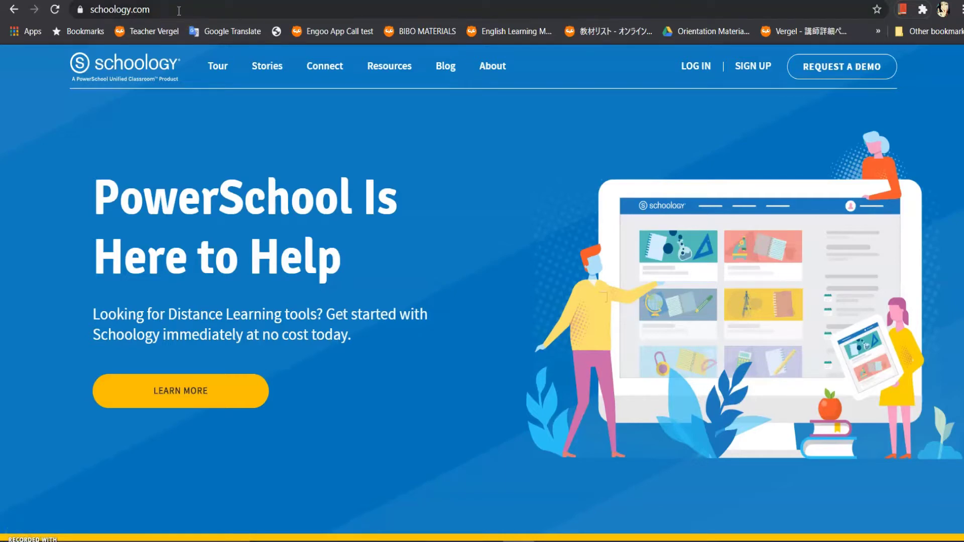
Start a new Schoology account sign-up using the Instructor option under SIGN UP.
{"action": "left_click", "coordinate": [179, 10]}
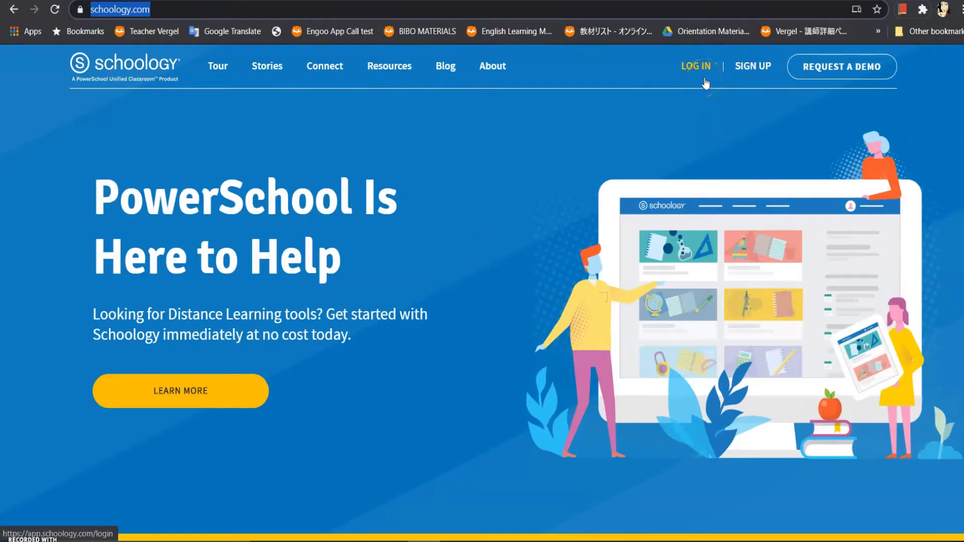
{"action": "left_click", "coordinate": [753, 70]}
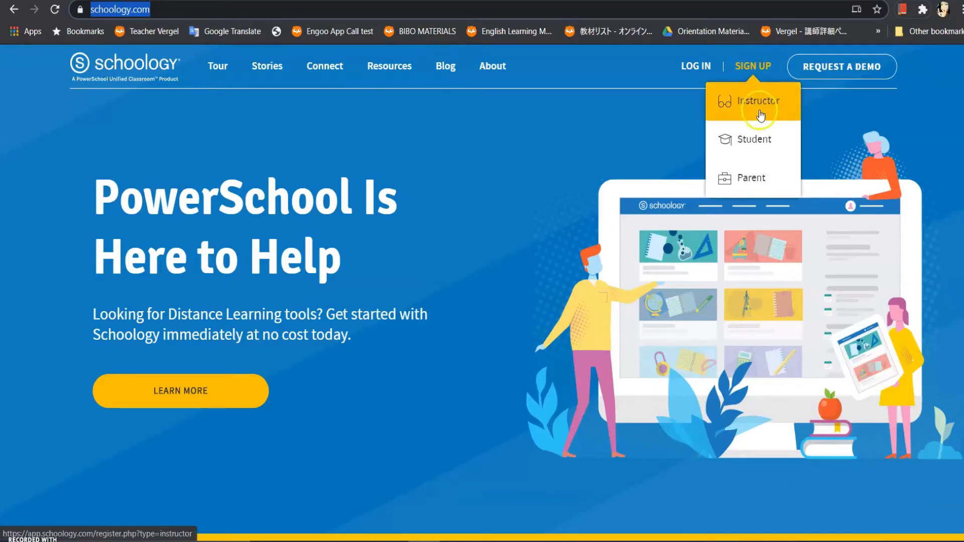
{"action": "left_click", "coordinate": [759, 176]}
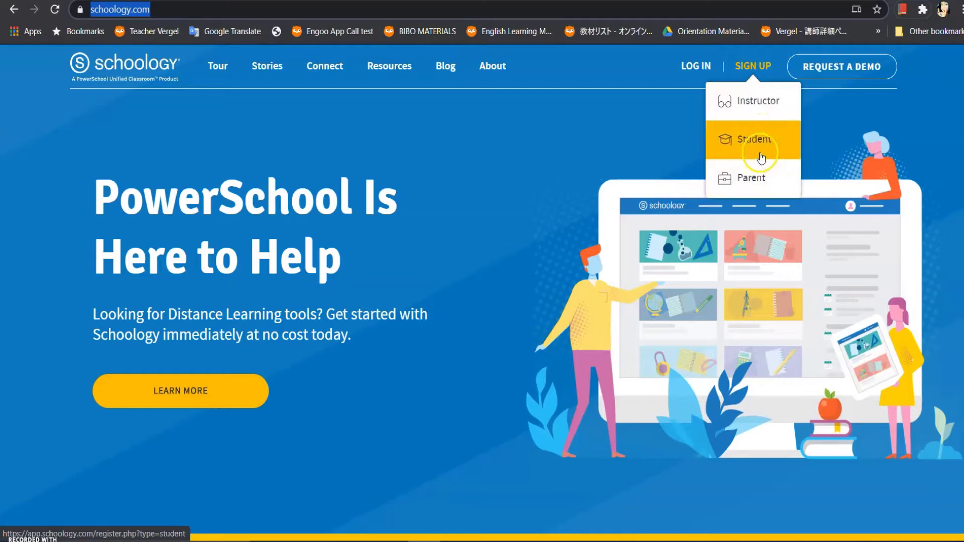
{"action": "left_click", "coordinate": [764, 110]}
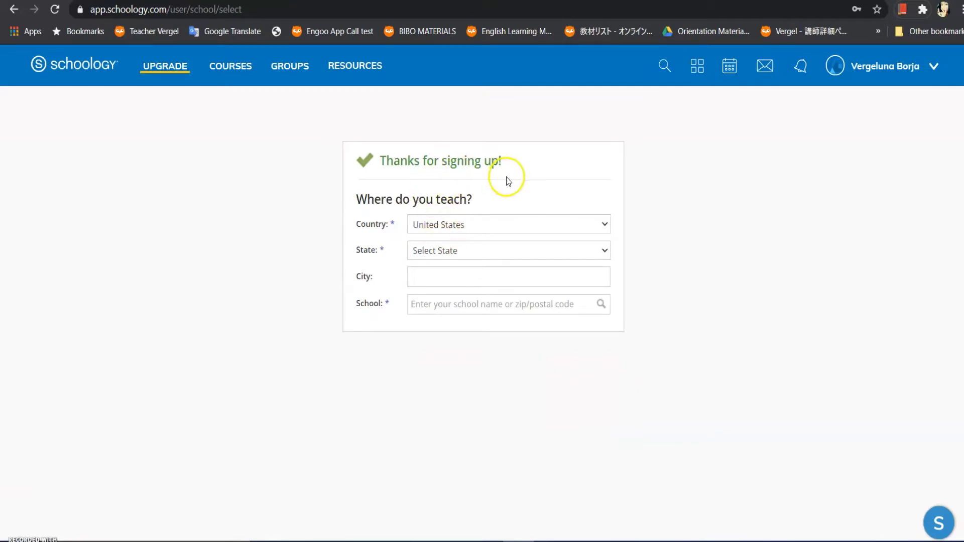
Set the teaching location to Philippines with city Toledo City, then move on to the school.
{"action": "left_click", "coordinate": [461, 226]}
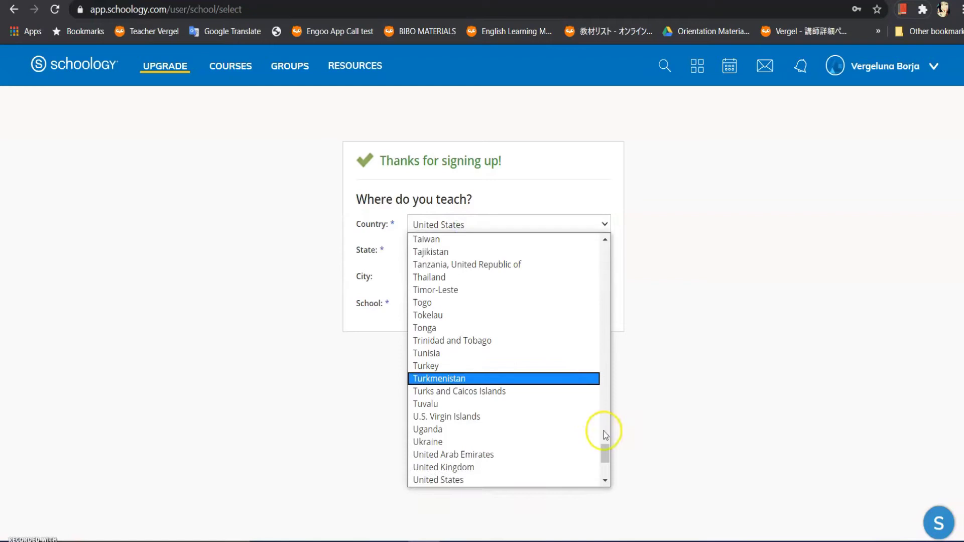
{"action": "scroll", "coordinate": [541, 456], "scroll_direction": "down", "scroll_amount": 5}
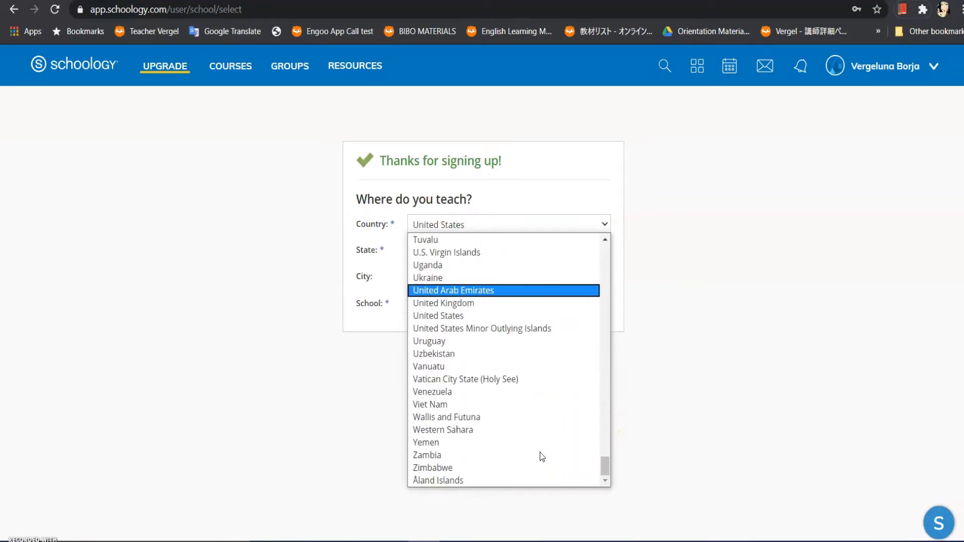
{"action": "scroll", "coordinate": [519, 332], "scroll_direction": "up", "scroll_amount": 5}
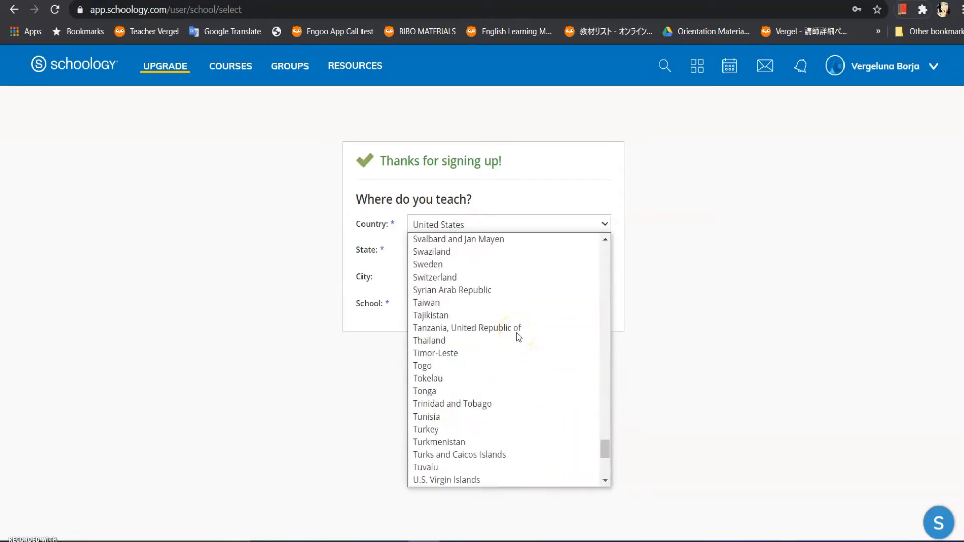
{"action": "scroll", "coordinate": [519, 337], "scroll_direction": "up", "scroll_amount": 10}
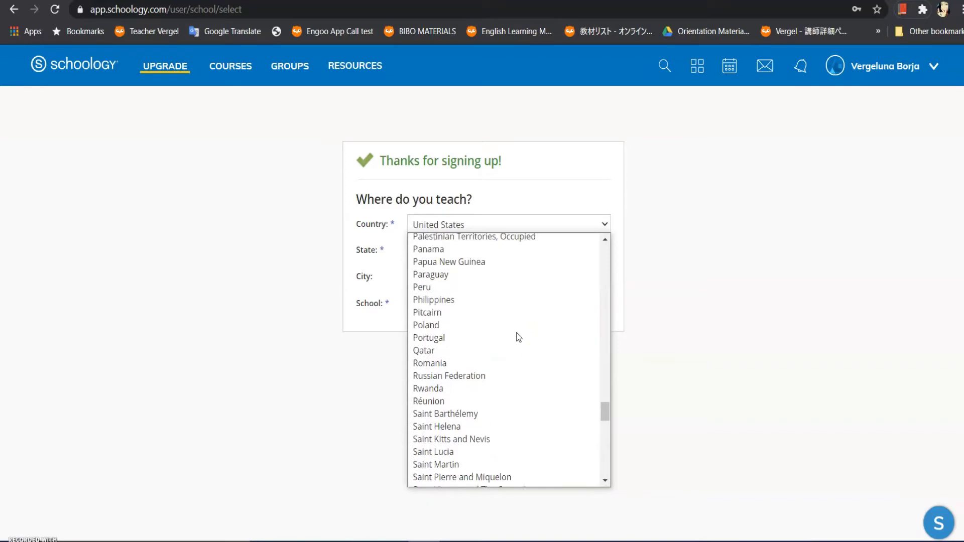
{"action": "scroll", "coordinate": [519, 337], "scroll_direction": "up", "scroll_amount": 1}
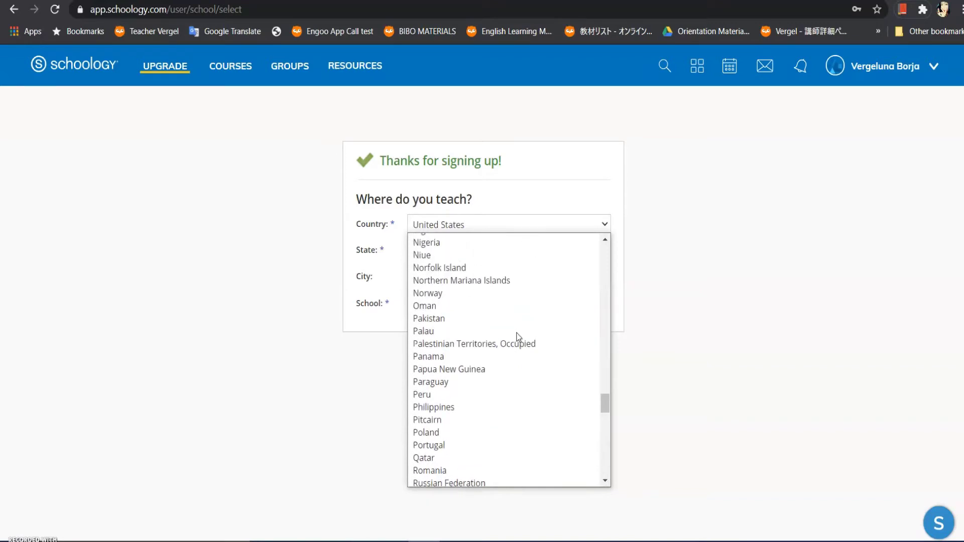
{"action": "left_click", "coordinate": [440, 406]}
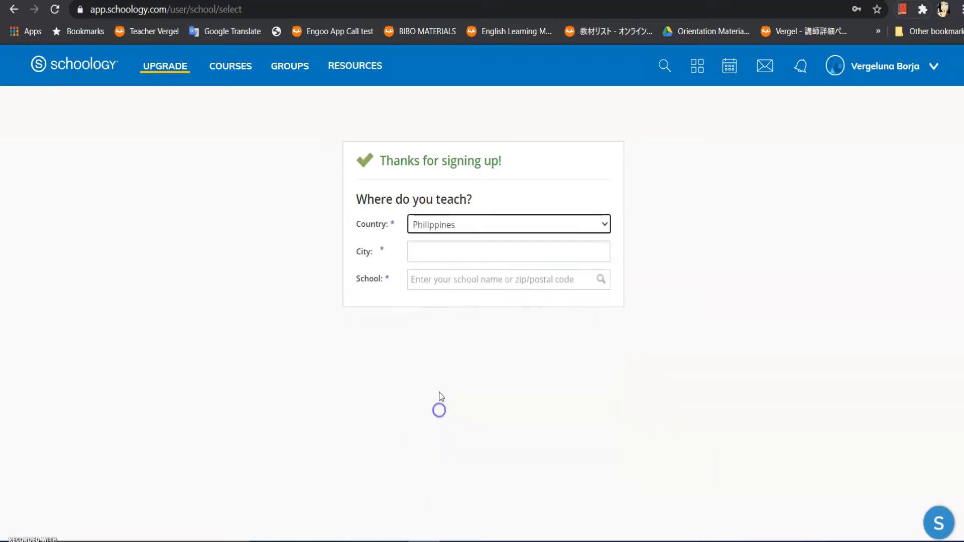
{"action": "left_click", "coordinate": [442, 252]}
{"action": "left_click", "coordinate": [433, 273]}
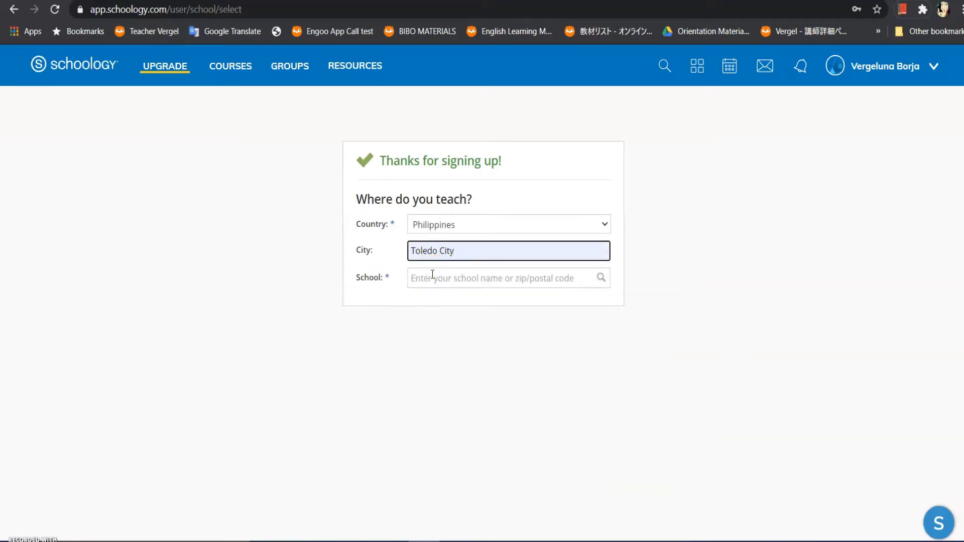
{"action": "left_click", "coordinate": [433, 276]}
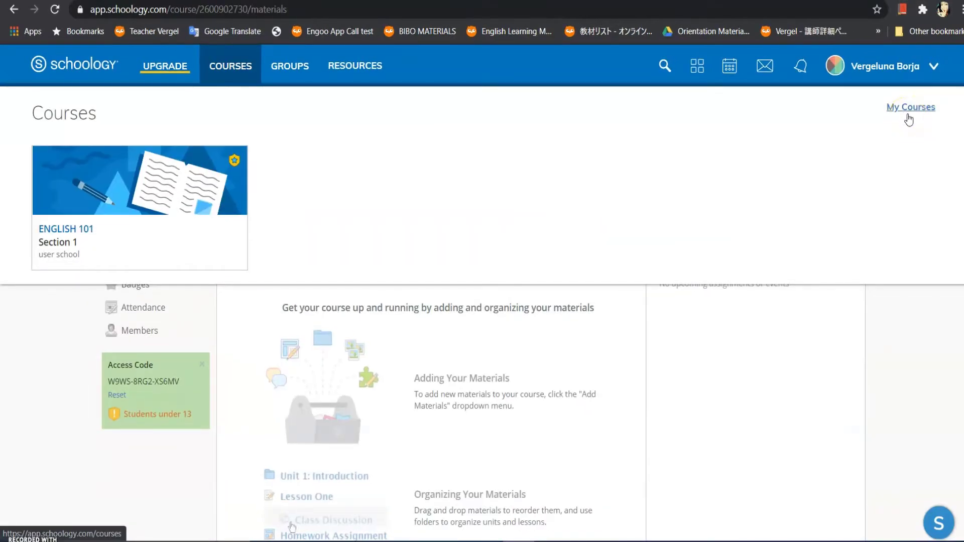
Show the My Courses page with ENGLISH 101 and bring up the Join a Course dialog.
{"action": "left_click", "coordinate": [909, 108]}
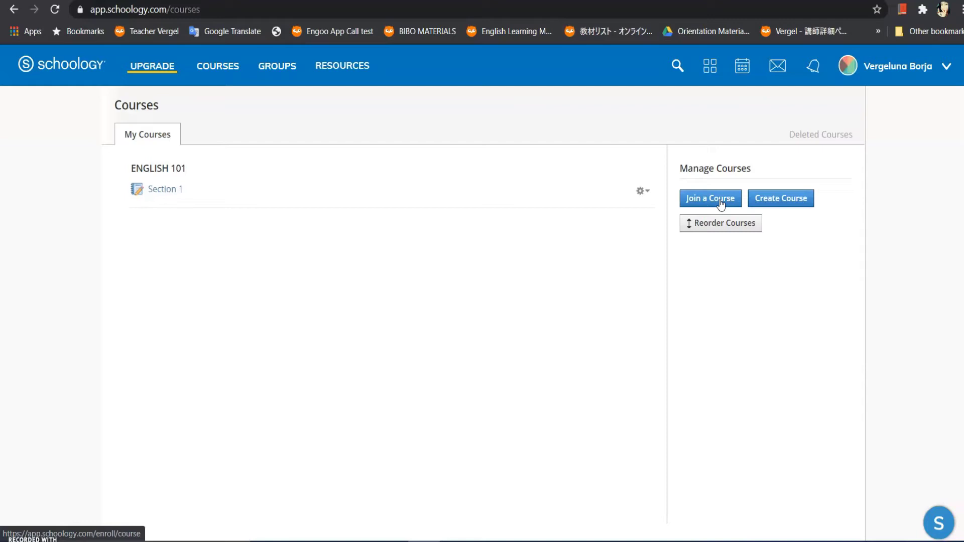
{"action": "left_click", "coordinate": [722, 203]}
Paste the course access code and join 'Assessment and Feedback Giving in a Remote Setup'.
{"action": "left_click", "coordinate": [196, 383]}
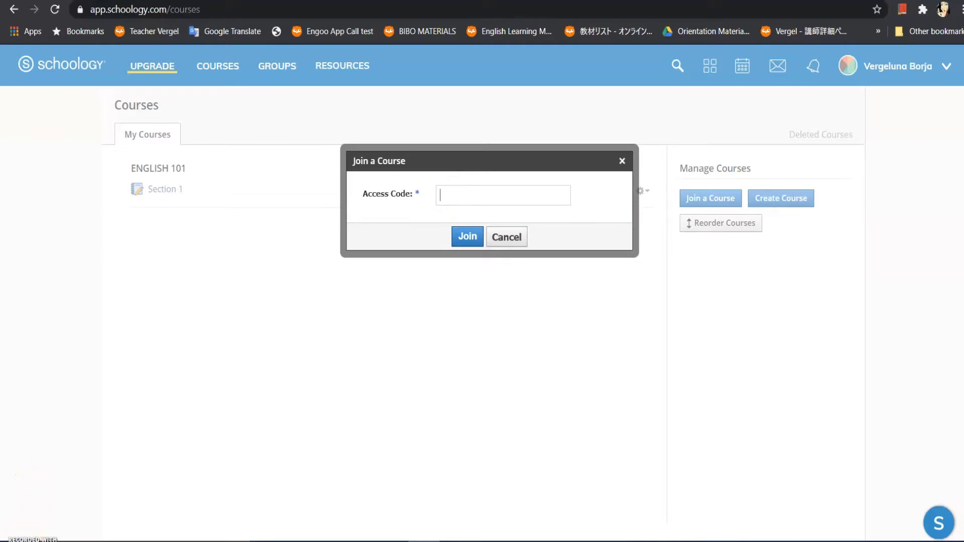
{"action": "key", "text": "ctrl+v"}
{"action": "left_click_drag", "start_coordinate": [512, 196], "coordinate": [439, 201]}
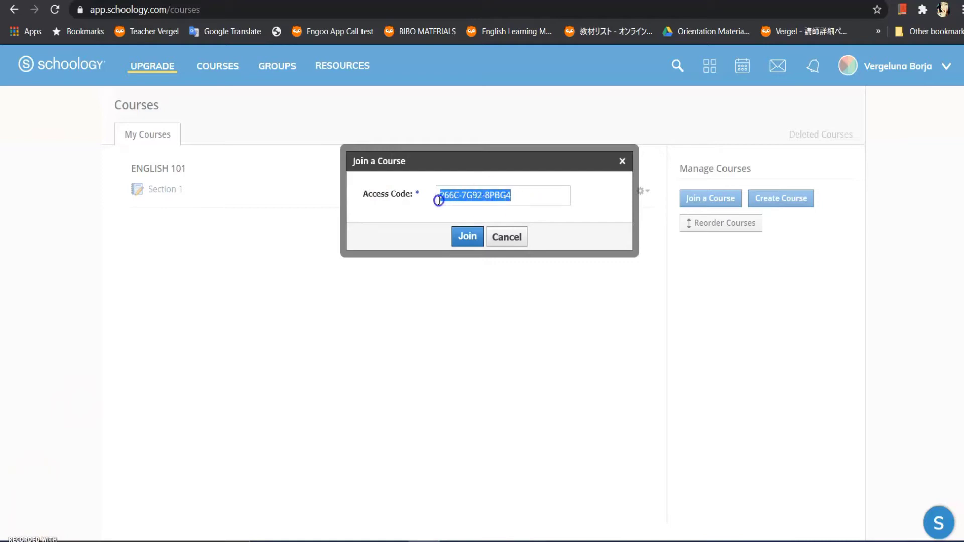
{"action": "left_click", "coordinate": [591, 197]}
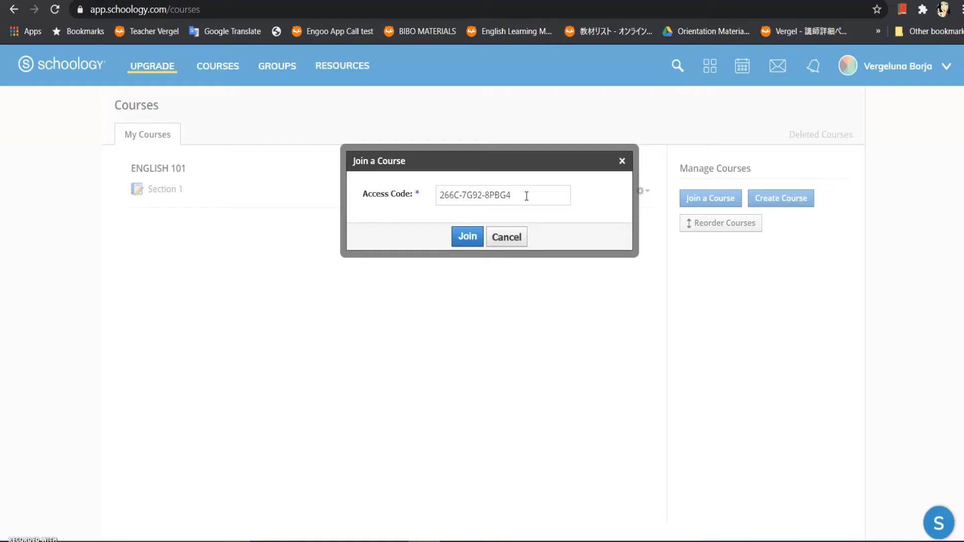
{"action": "left_click", "coordinate": [472, 238]}
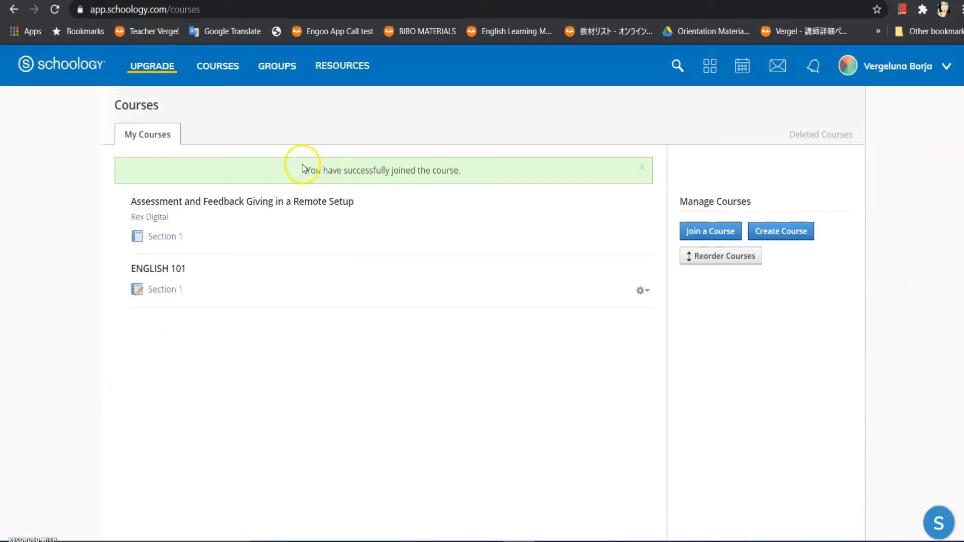
{"action": "left_click_drag", "start_coordinate": [303, 169], "coordinate": [469, 174]}
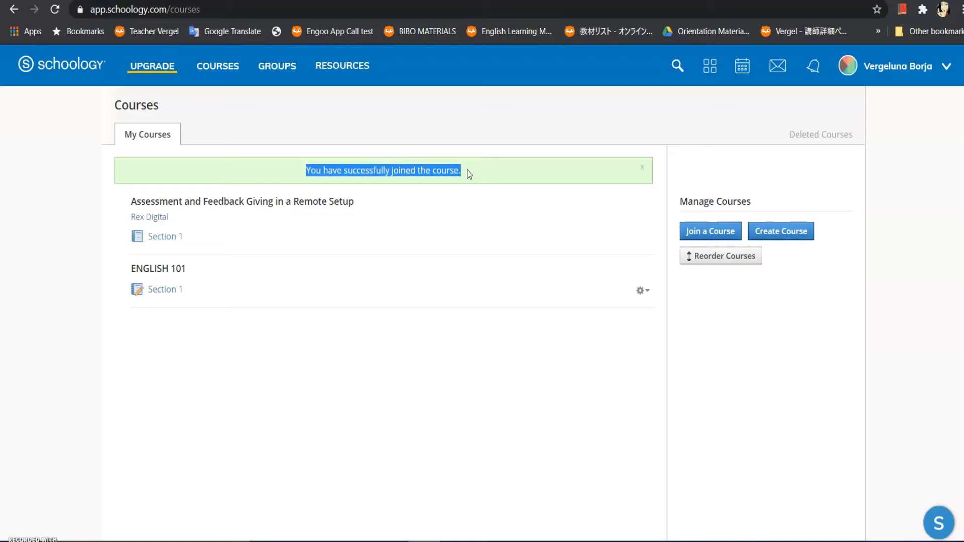
{"action": "left_click", "coordinate": [469, 172]}
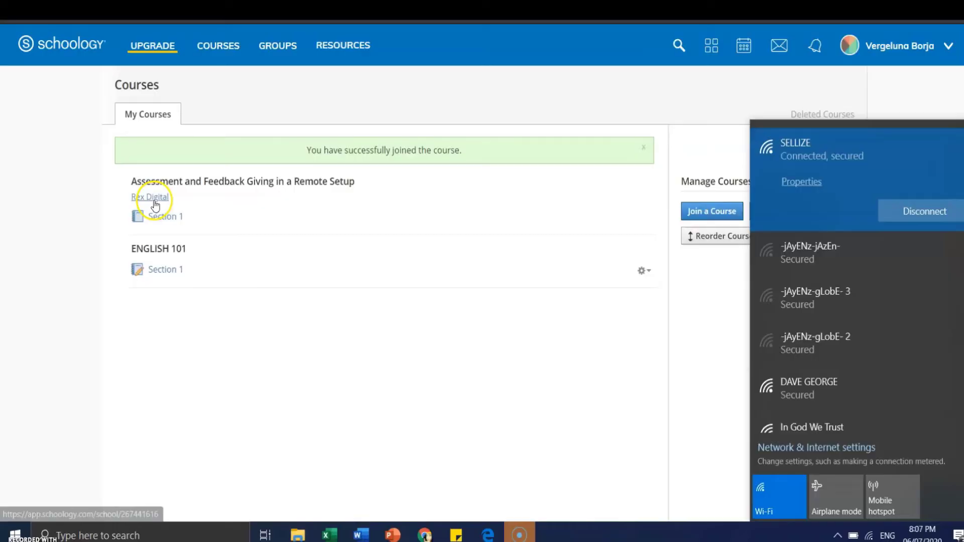
Open the 'Assessment and Feedback Giving in a Remote Setup: Section 1' course from the courses list.
{"action": "left_click", "coordinate": [154, 198]}
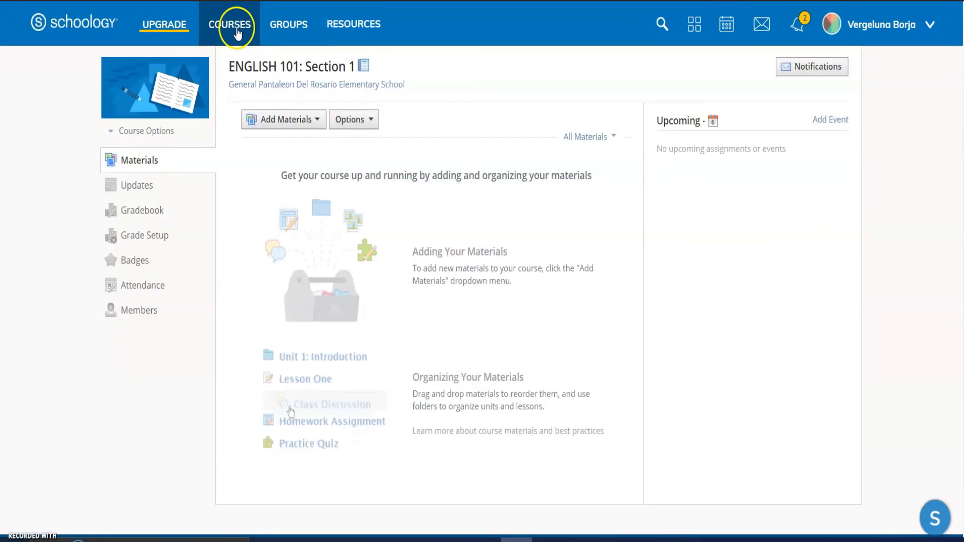
{"action": "left_click", "coordinate": [223, 50]}
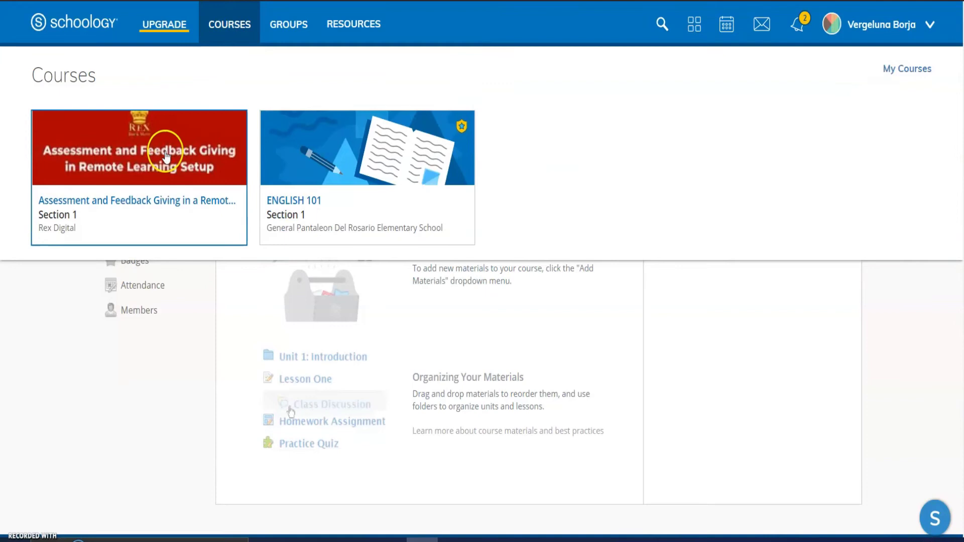
{"action": "left_click", "coordinate": [129, 161]}
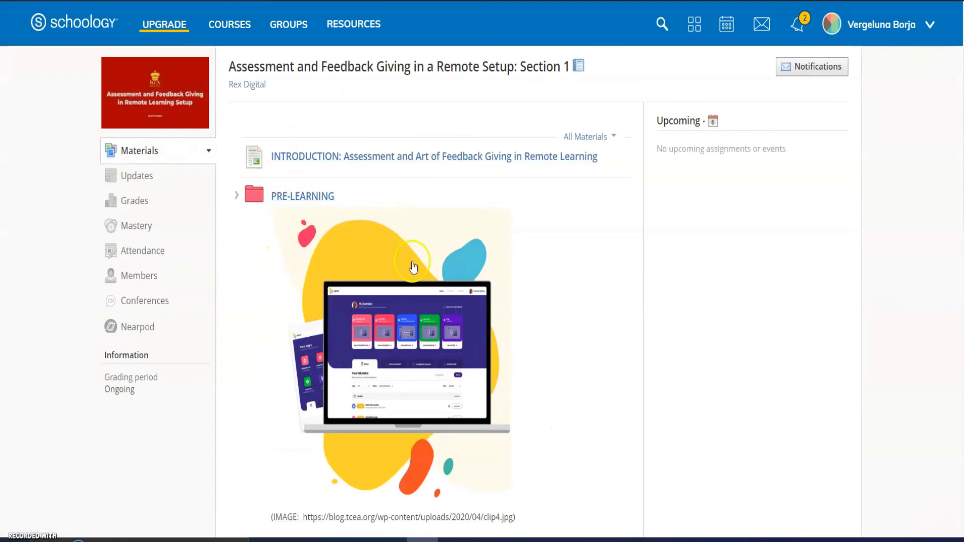
Scroll through the course materials to read the Pre-Learning instructions and Module 1 description.
{"action": "scroll", "coordinate": [411, 266], "scroll_direction": "down", "scroll_amount": 3}
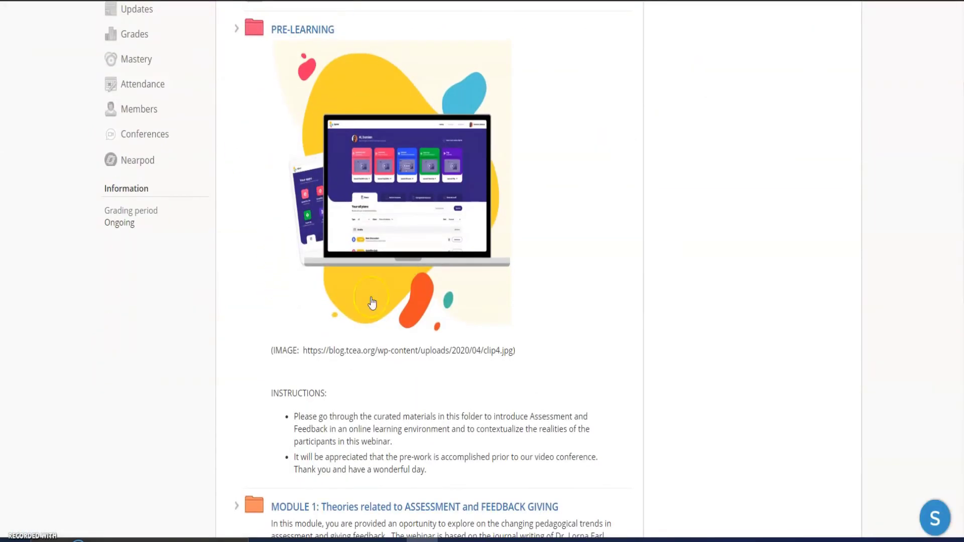
{"action": "scroll", "coordinate": [399, 478], "scroll_direction": "down", "scroll_amount": 2}
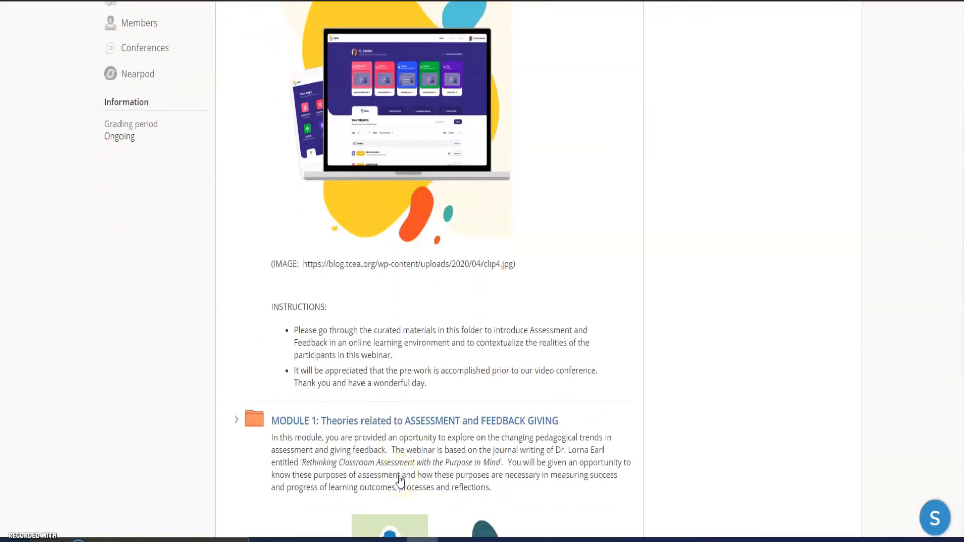
{"action": "scroll", "coordinate": [401, 481], "scroll_direction": "down", "scroll_amount": 1}
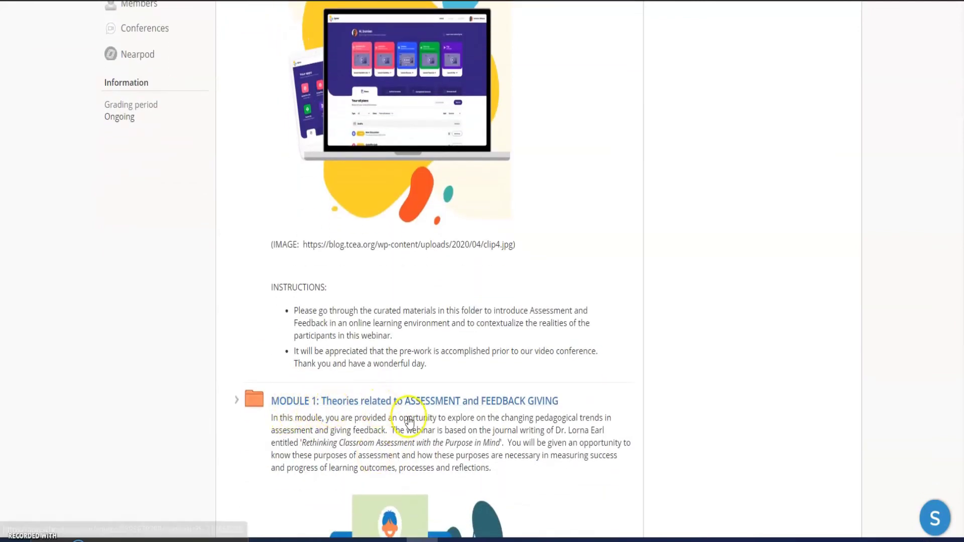
{"action": "scroll", "coordinate": [411, 419], "scroll_direction": "down", "scroll_amount": 2}
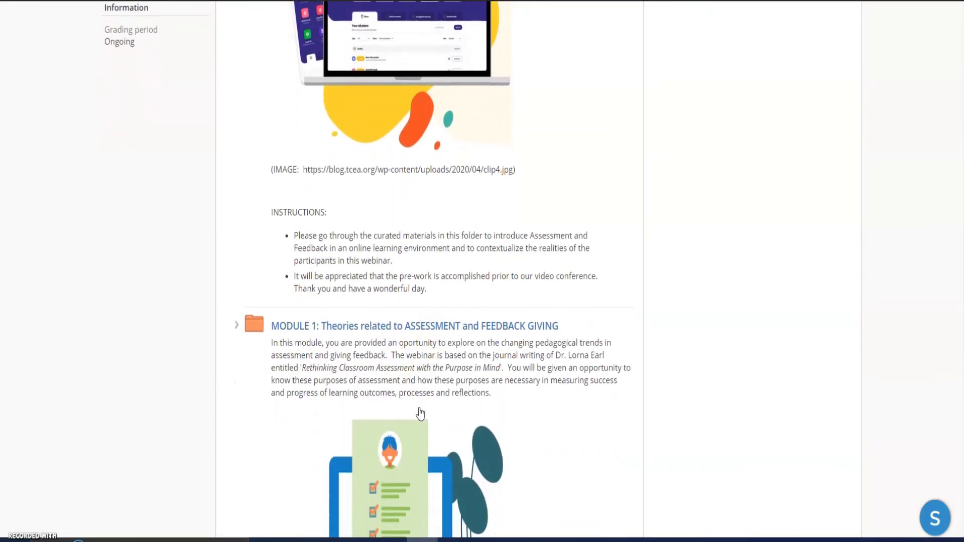
{"action": "scroll", "coordinate": [421, 414], "scroll_direction": "down", "scroll_amount": 8}
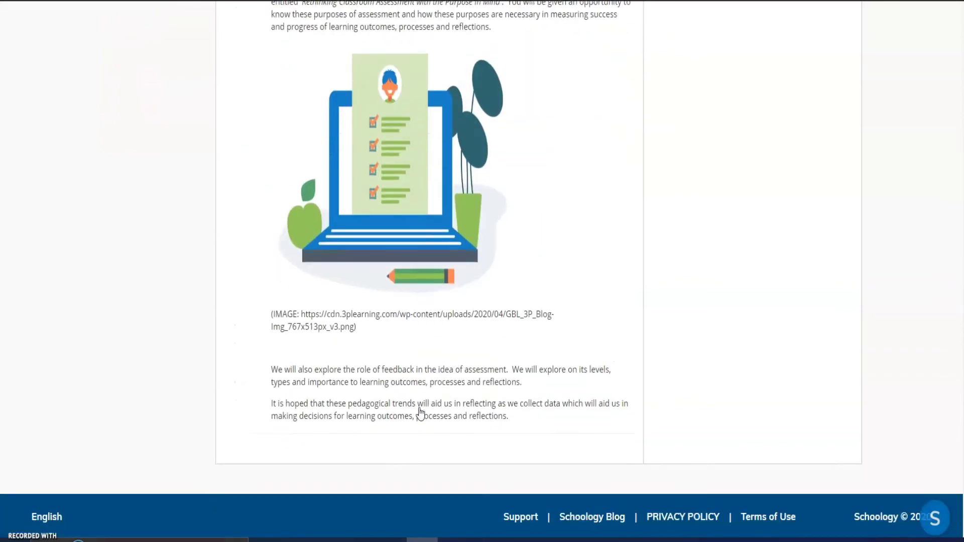
{"action": "scroll", "coordinate": [420, 413], "scroll_direction": "up", "scroll_amount": 19}
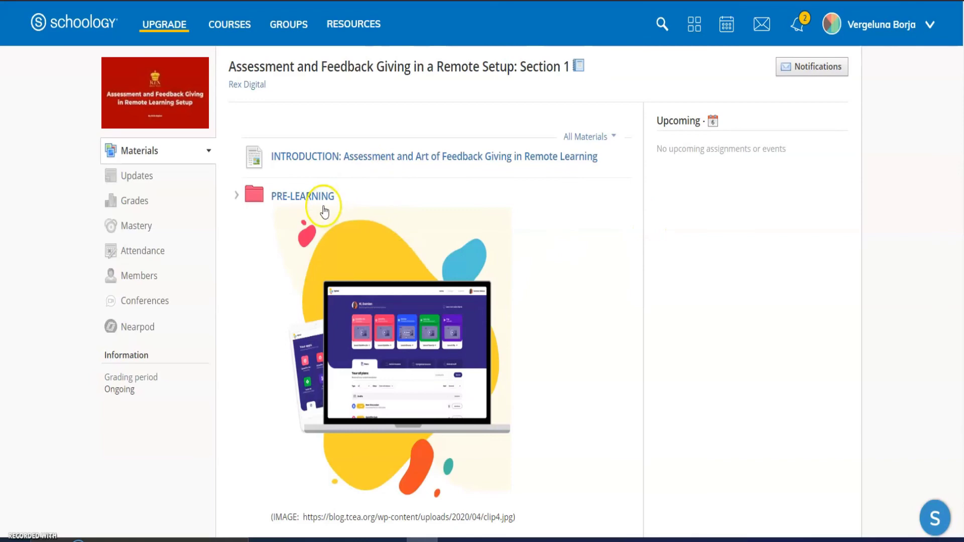
Open the 'MODULE 1: Theories related to ASSESSMENT and FEEDBACK GIVING' folder.
{"action": "scroll", "coordinate": [325, 212], "scroll_direction": "down", "scroll_amount": 5}
{"action": "left_click", "coordinate": [340, 443]}
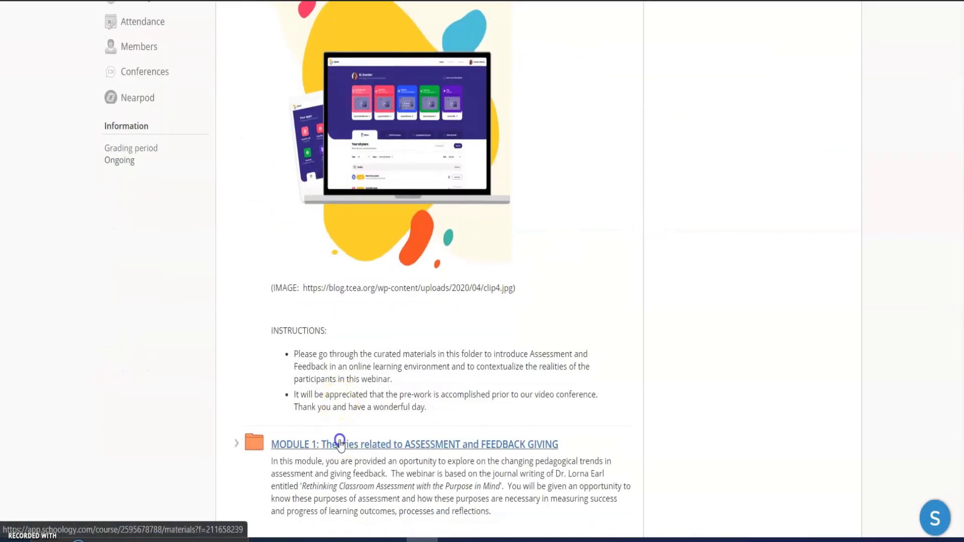